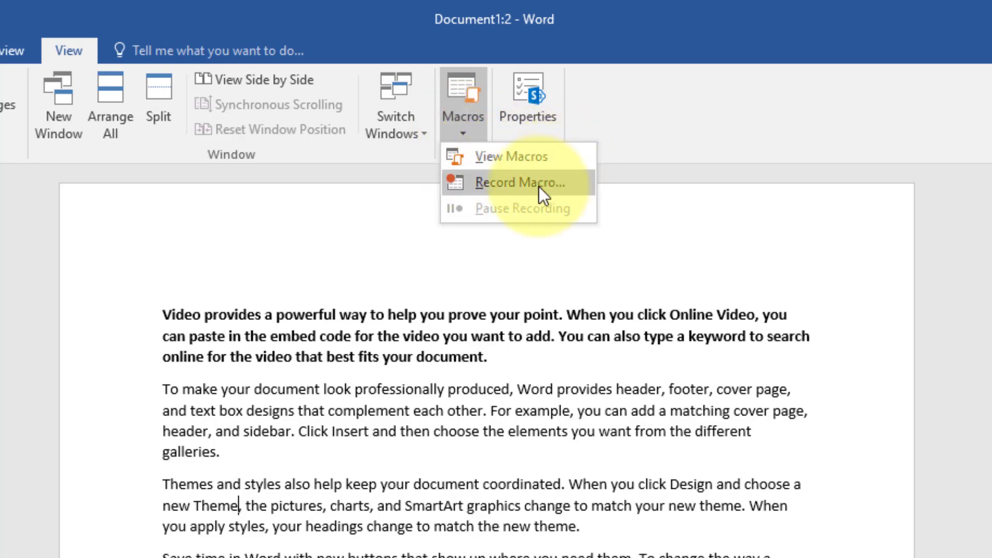
- Start recording a macro named DCA for all documents, replacing the existing macro of that name
left_click(408, 476)
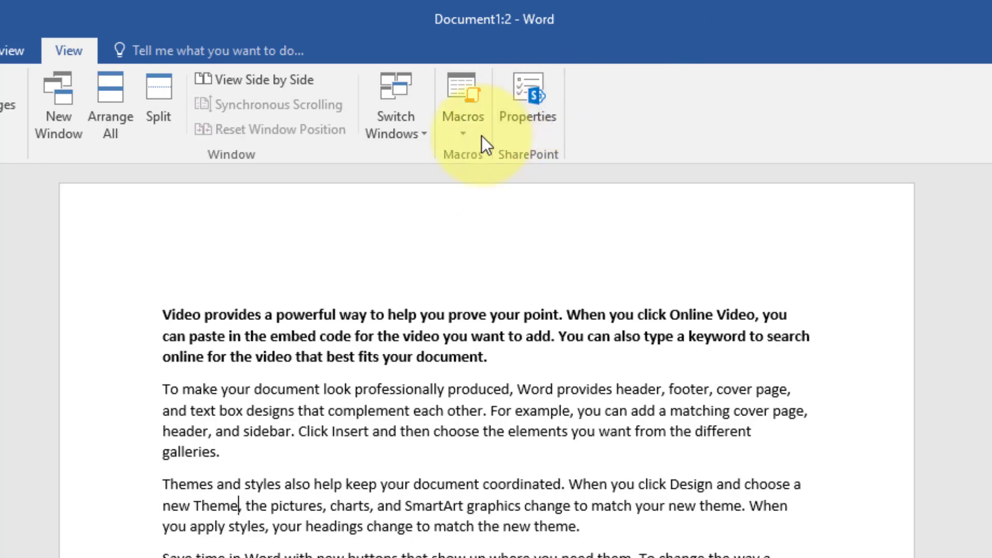
left_click(466, 135)
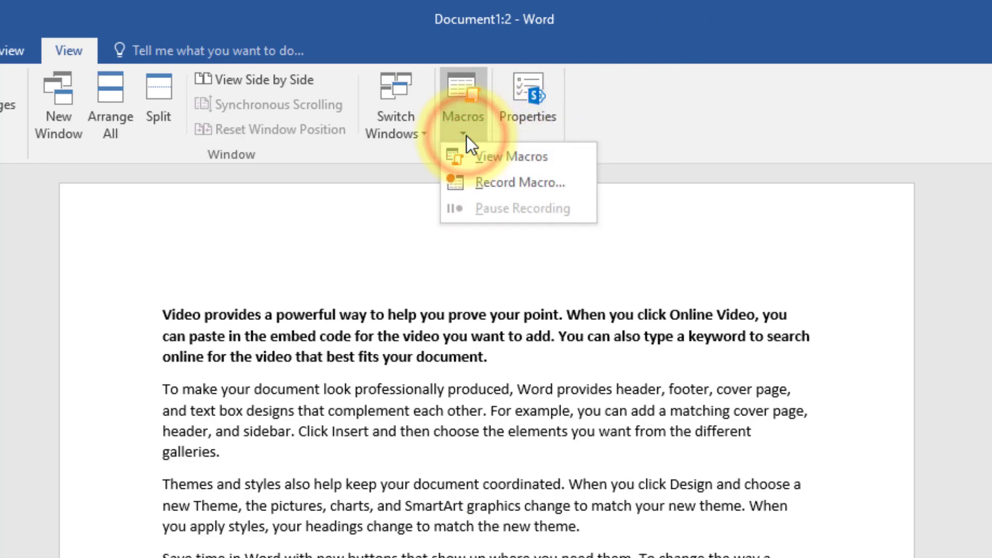
left_click(503, 182)
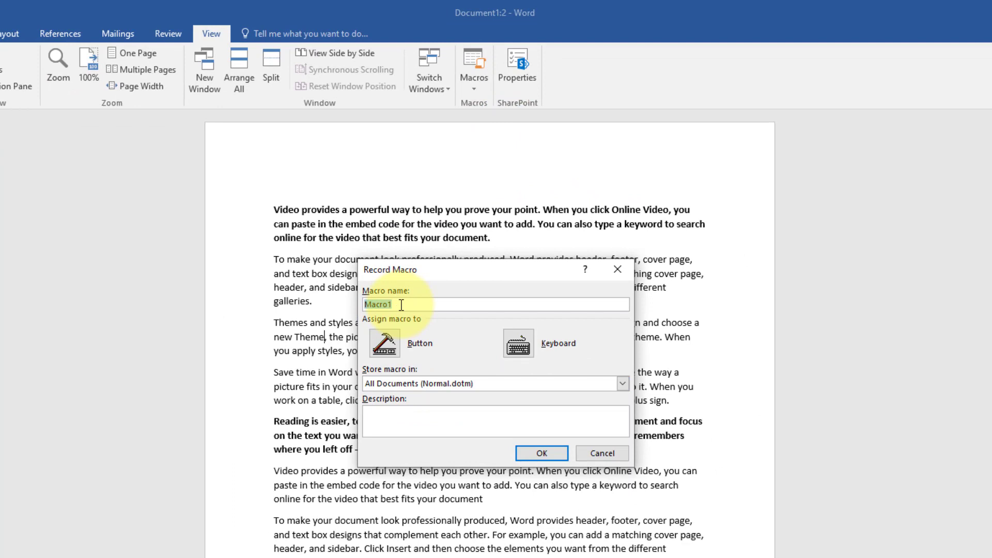
type("DCA")
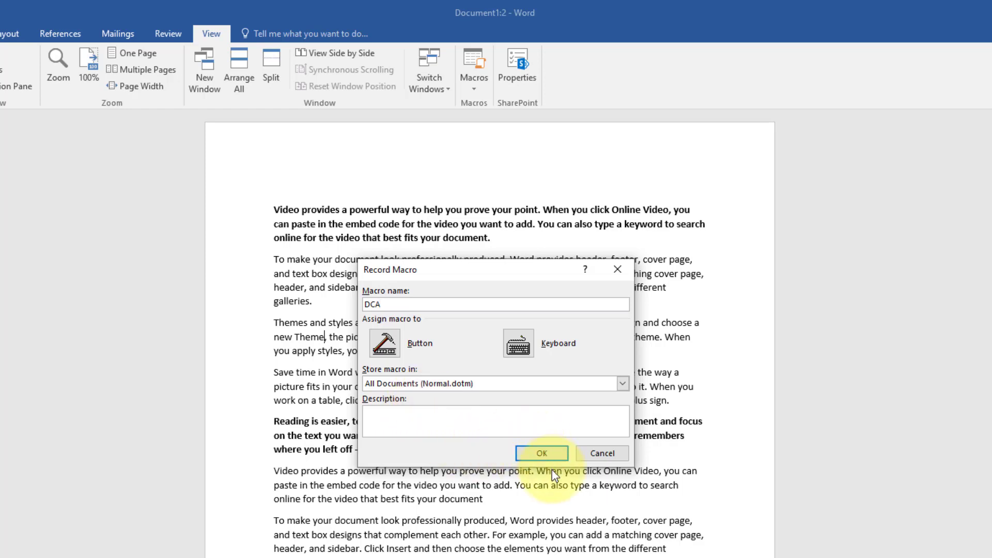
left_click(550, 455)
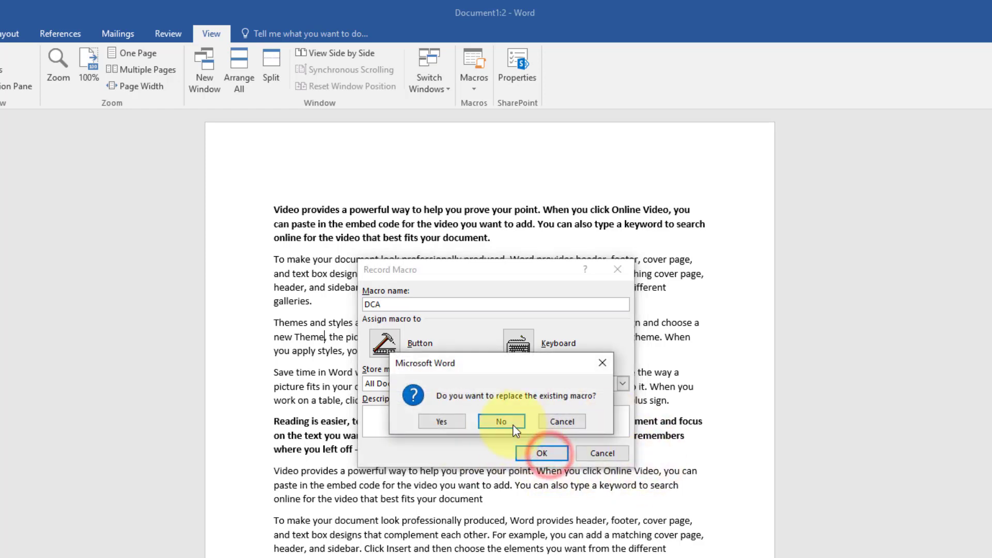
left_click(441, 421)
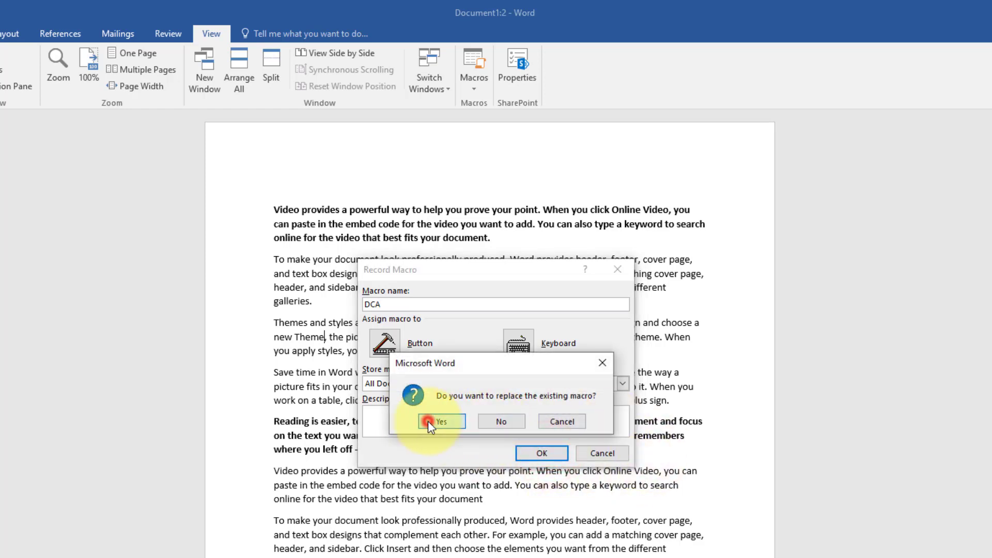
- Insert four blank lines above the last "Video provides a powerful way" paragraph on the page and return to the first one
scroll(383, 348, "down", 10)
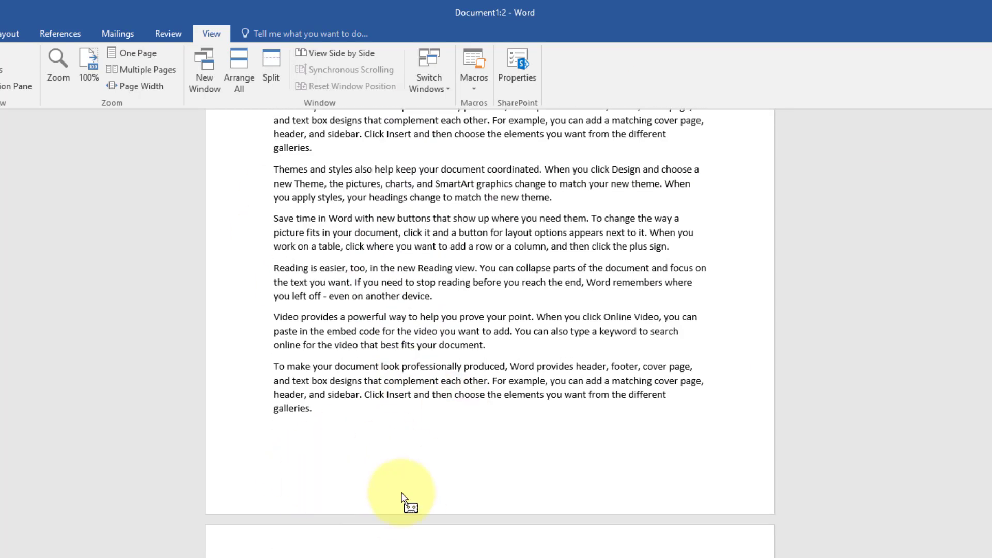
left_click(273, 316)
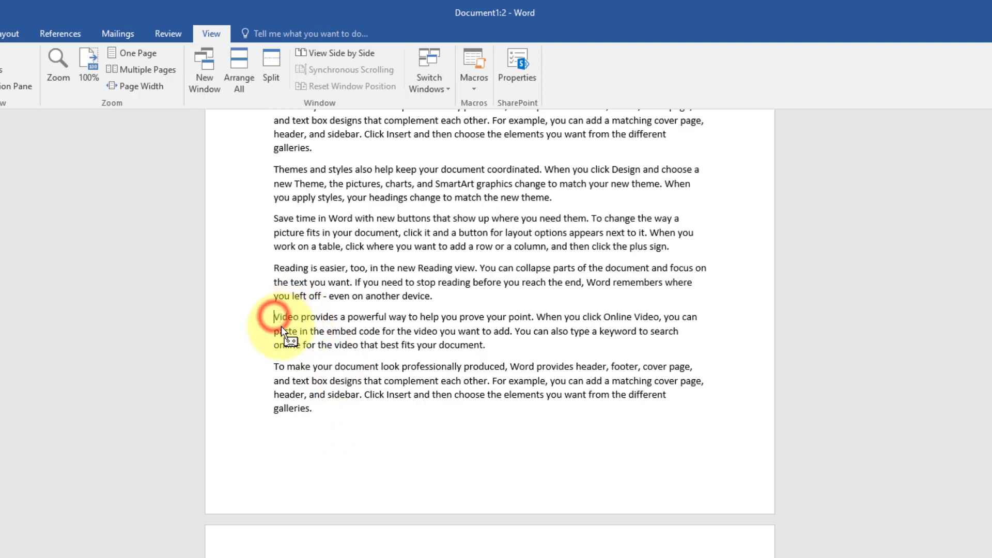
key("Return")
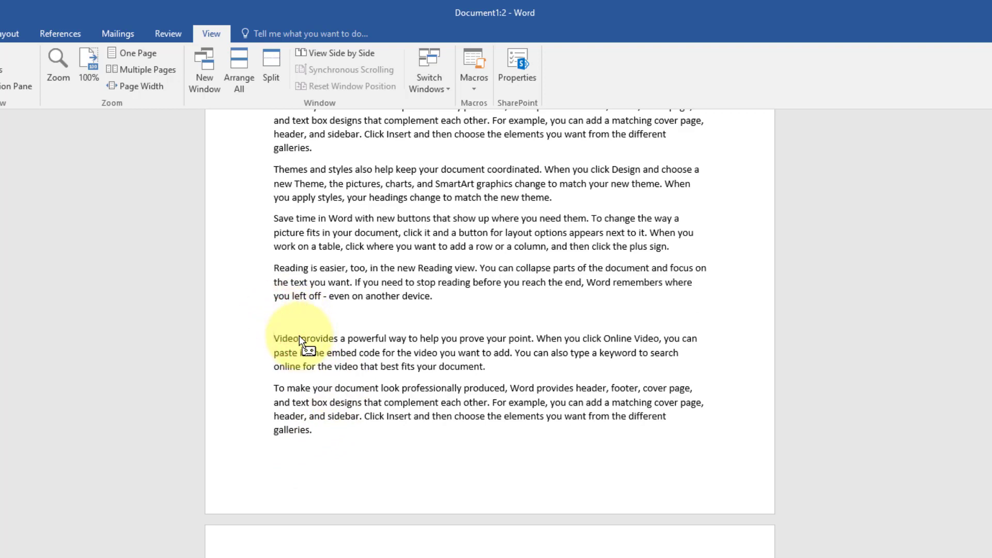
key("Return")
key("Return")
key("Return")
key("Up")
key("Up")
key("Up")
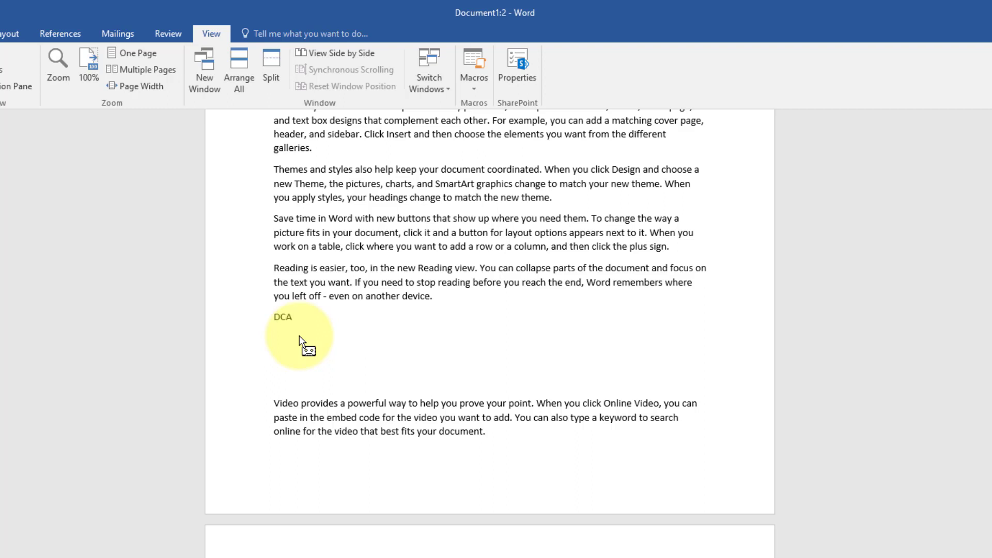
- Enter "DCA Diploma in computer application is a sixth month computer course." on the first blank line and stop the macro recording
type("DCA Diploma in computer application is a ")
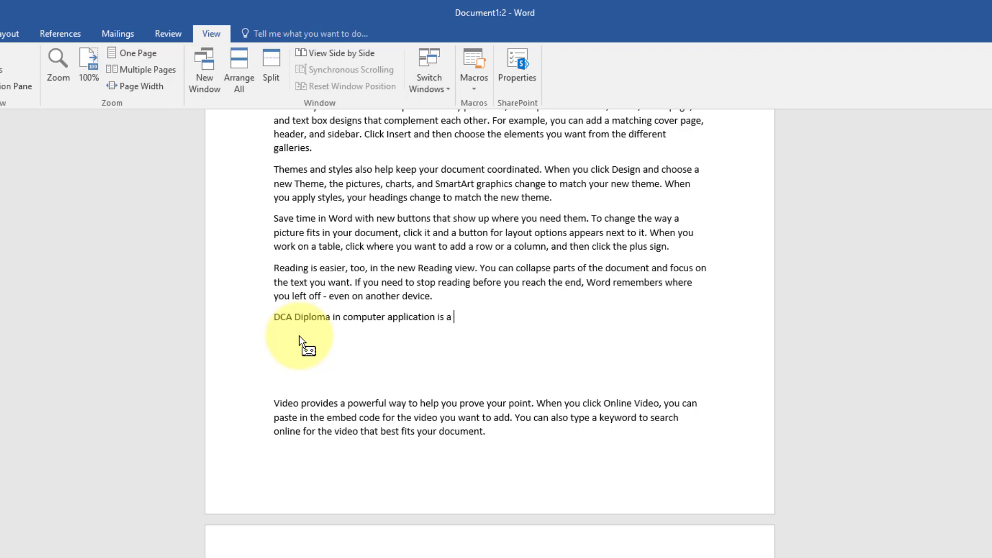
type("sixth month computer course. int")
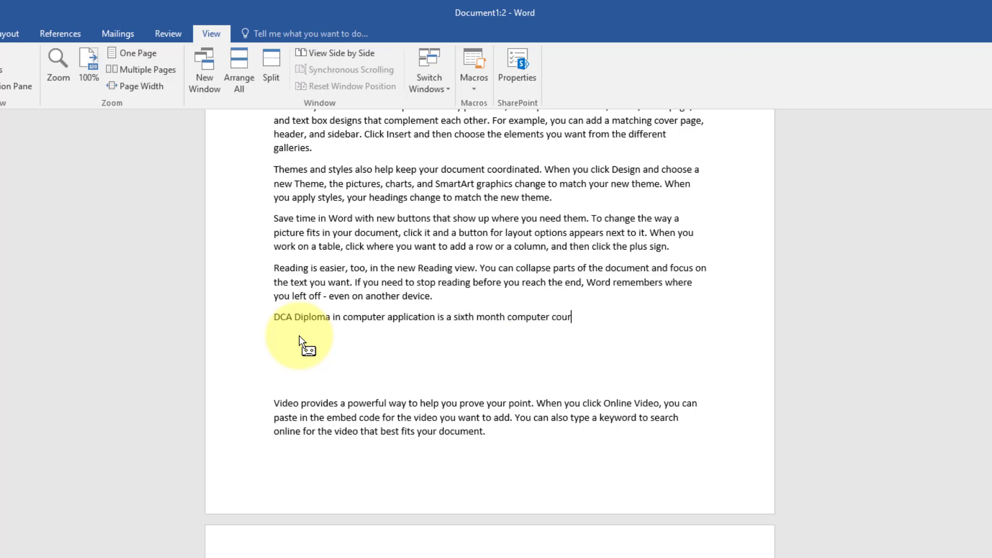
key("BackSpace")
key("BackSpace")
key("BackSpace")
key("BackSpace")
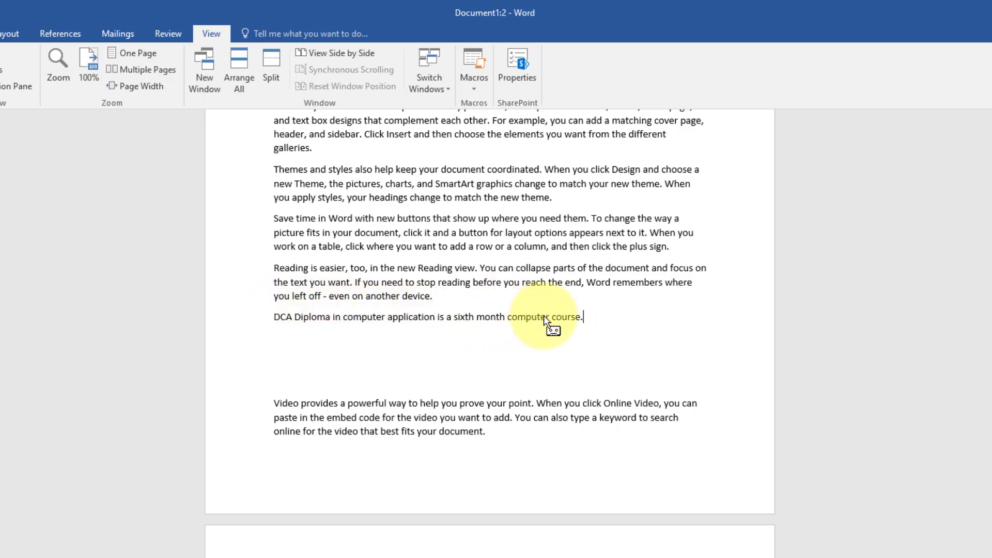
left_click(472, 87)
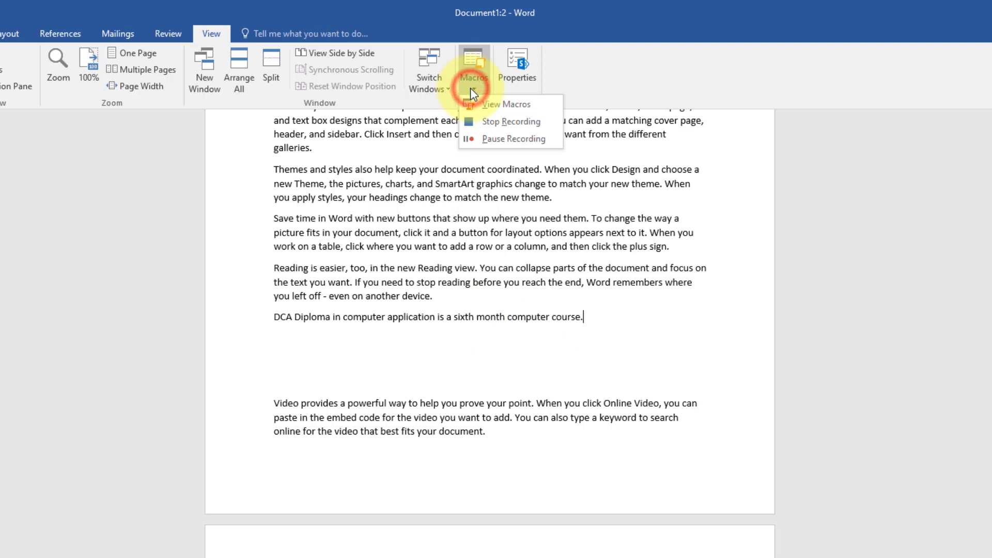
left_click(499, 128)
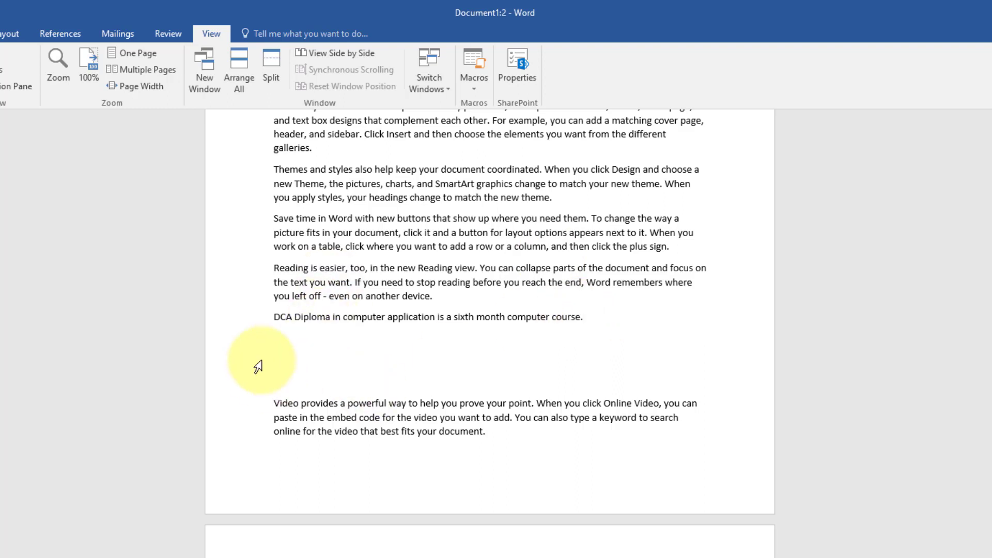
- Start recording a macro named Documents with the cursor on the blank line below the DCA sentence
left_click(273, 351)
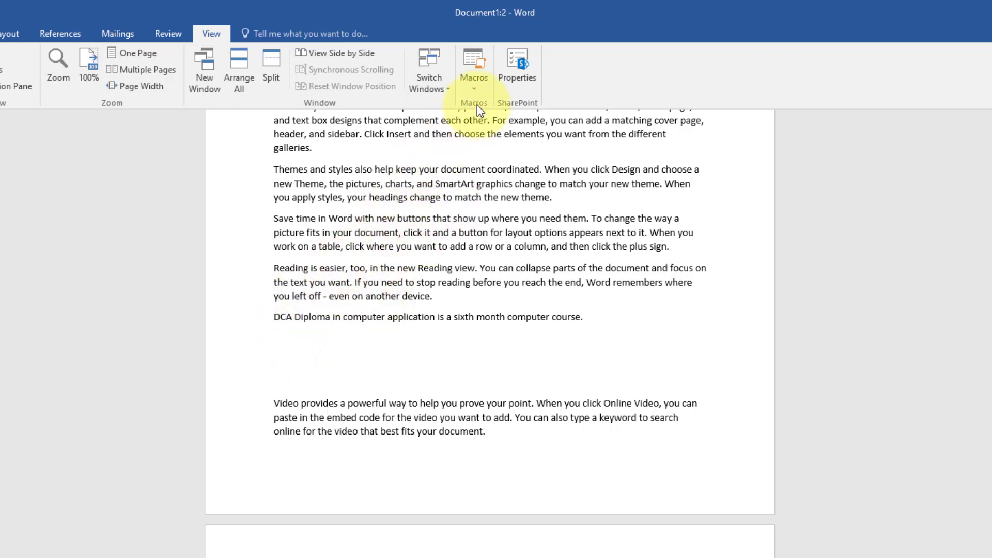
left_click(472, 83)
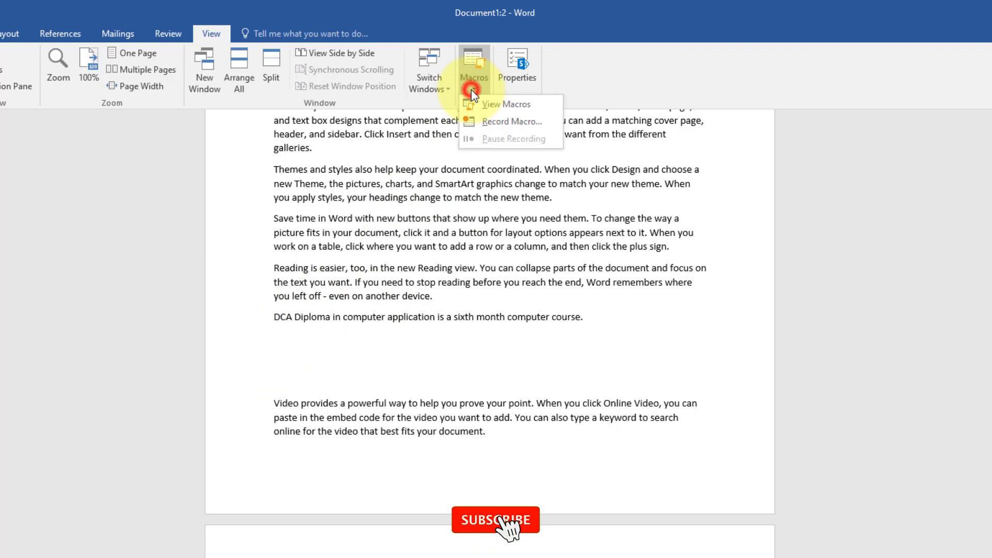
left_click(494, 121)
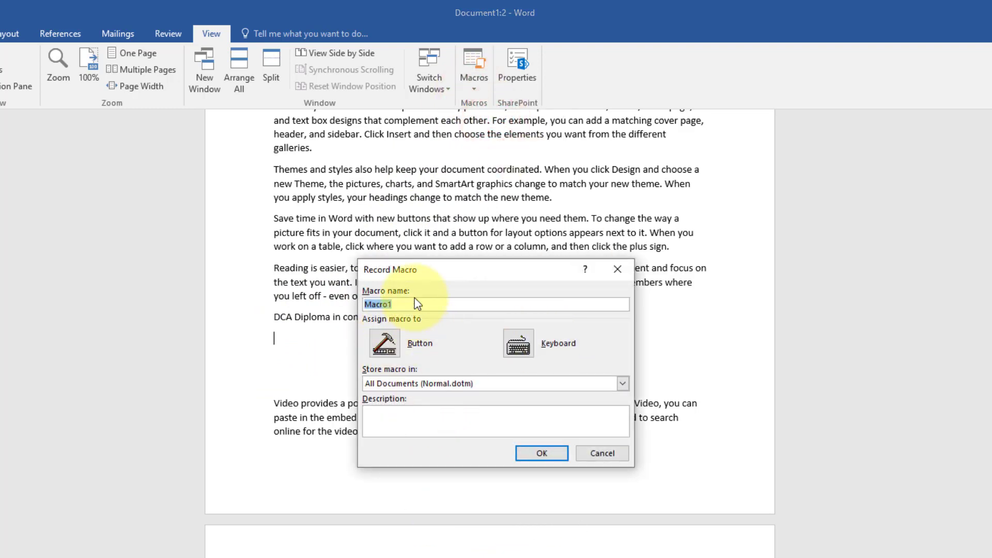
type("Documents")
left_click(533, 455)
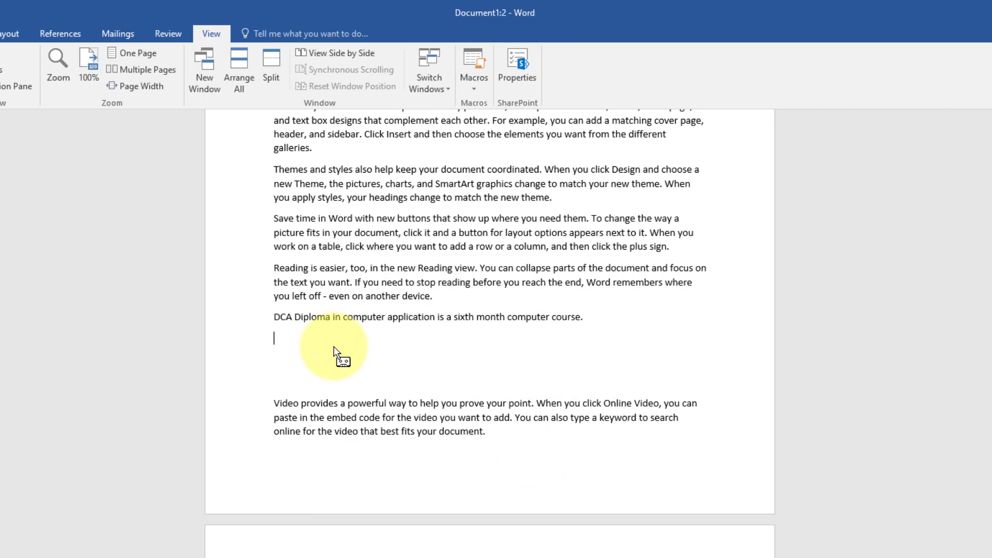
- Enter "Fundamental of computer." below the DCA sentence and stop the macro recording
type("undamental of computer.")
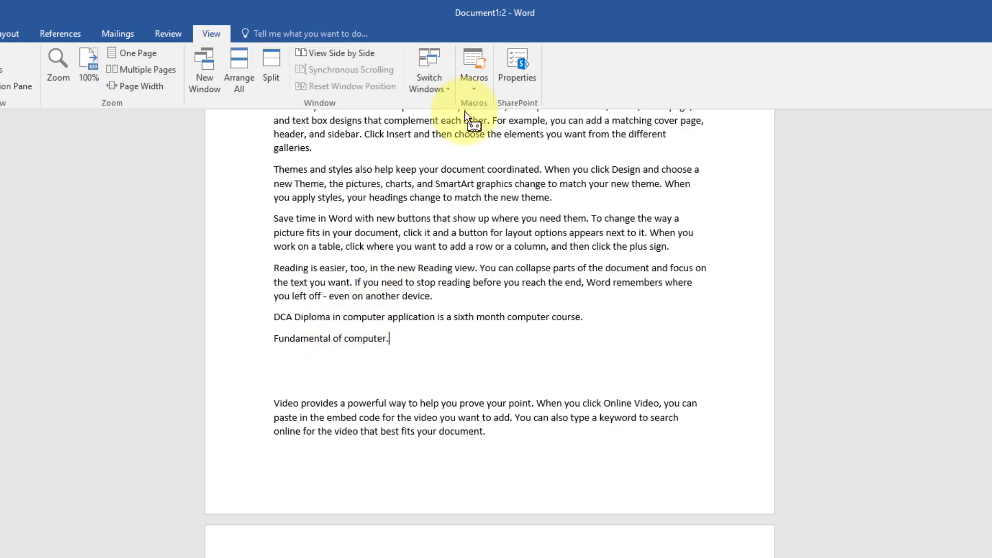
left_click(473, 82)
left_click(495, 120)
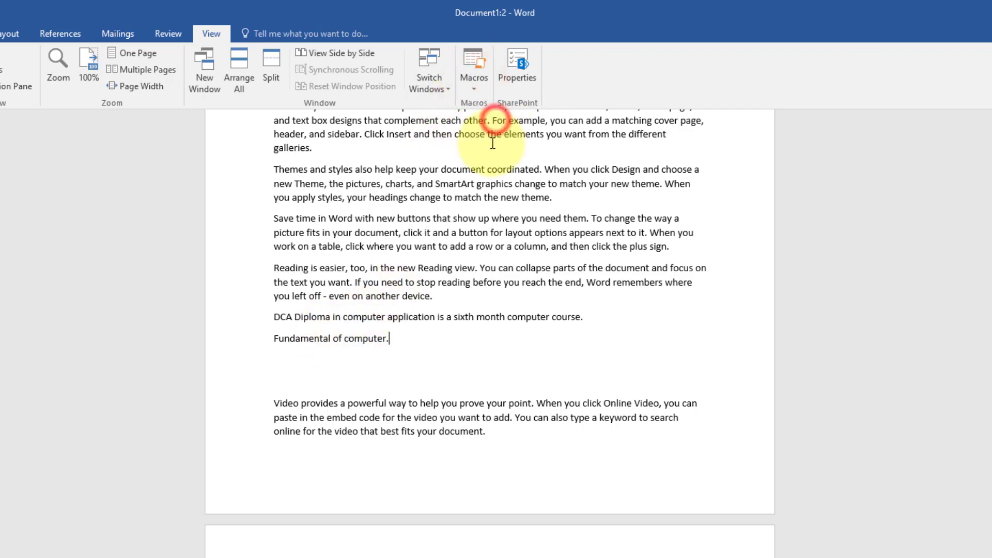
left_click(275, 317)
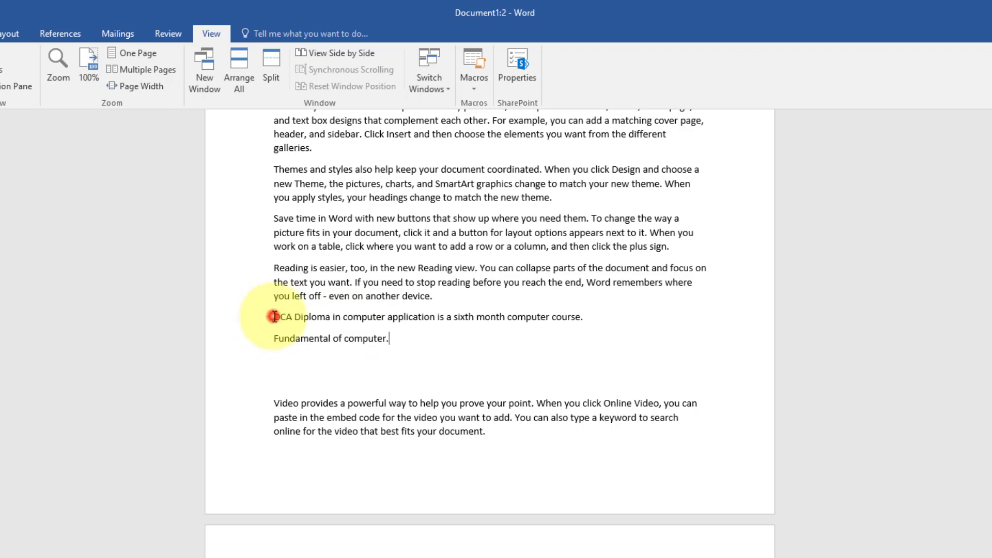
left_click_drag(274, 317, 405, 343)
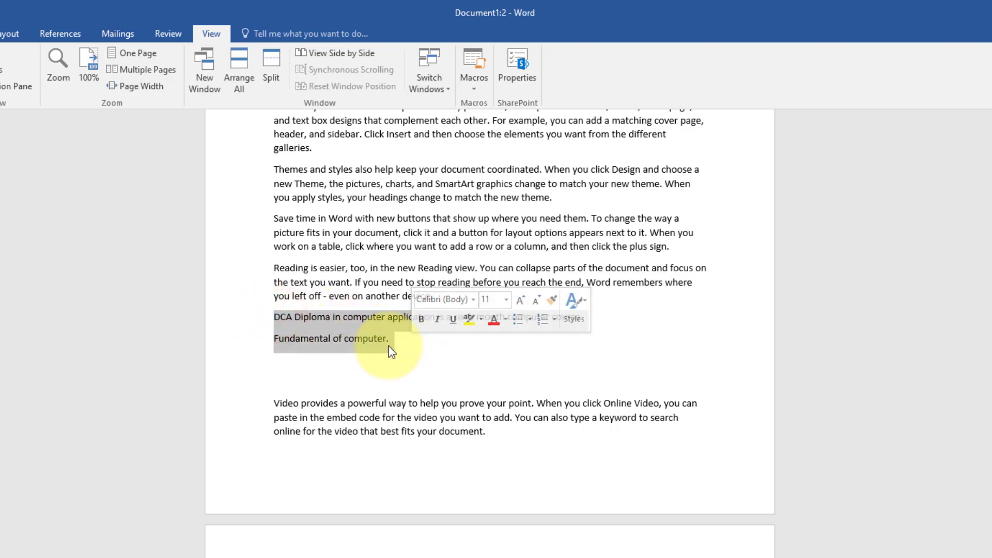
left_click(391, 351)
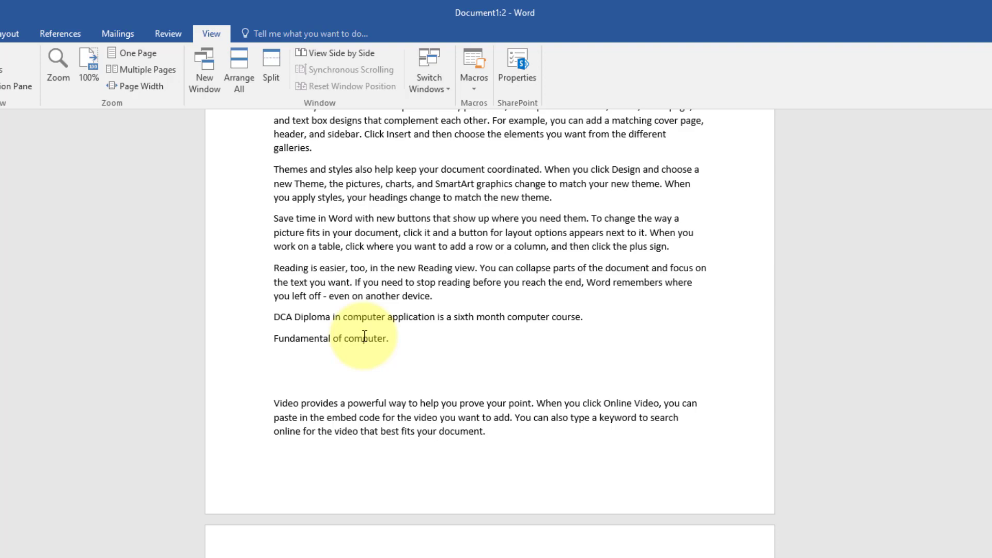
- Run the Documents macro on the blank line just above the "Online course:" heading
scroll(364, 336, "down", 10)
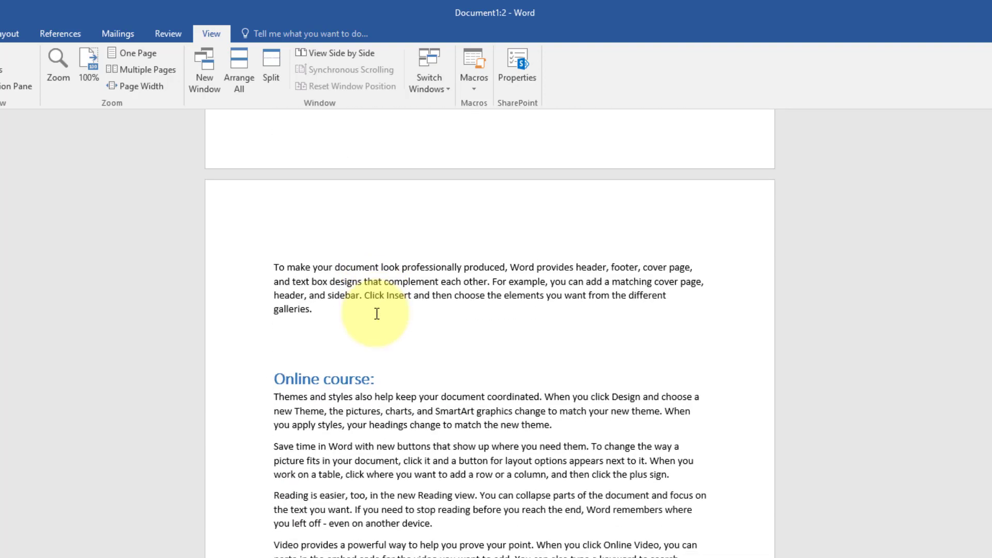
left_click(278, 351)
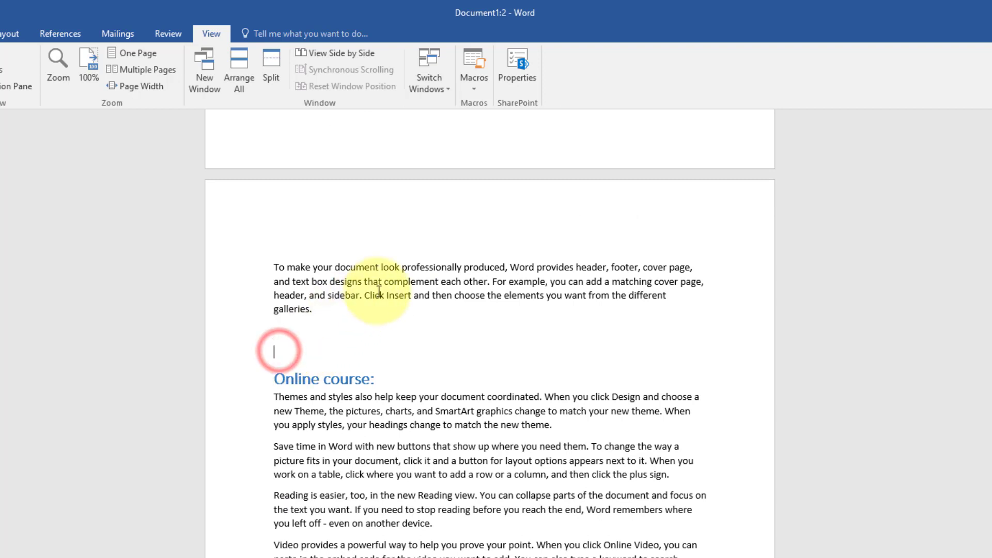
left_click(476, 86)
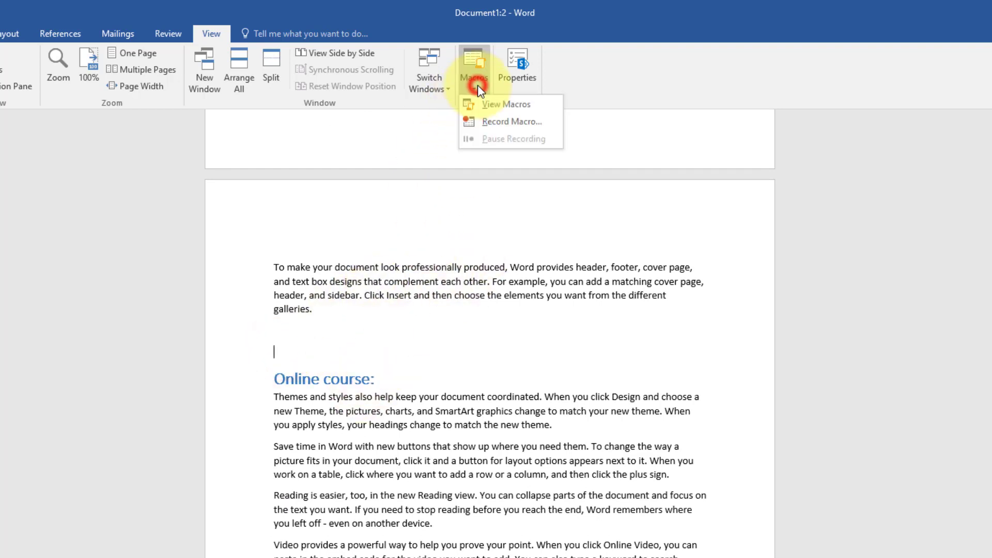
left_click(499, 107)
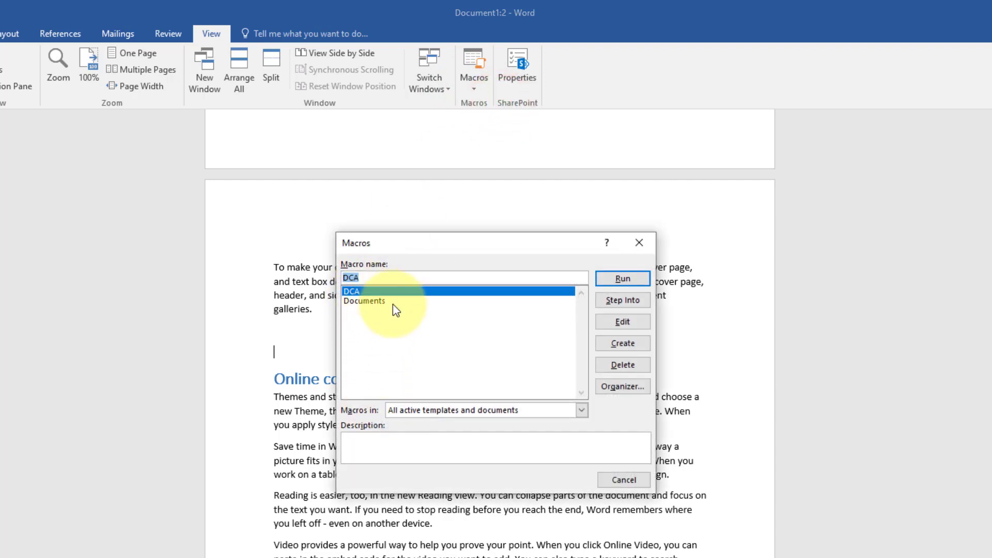
left_click(355, 291)
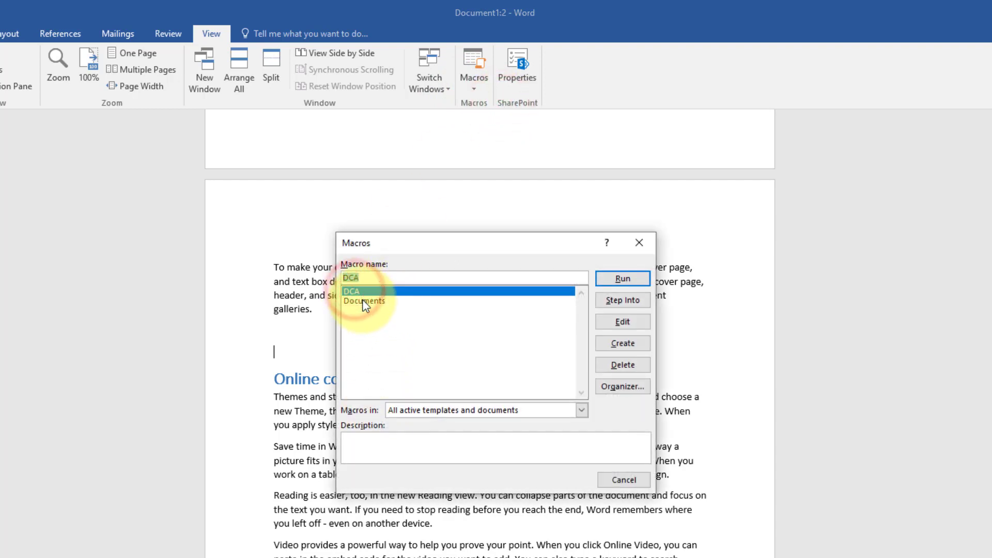
left_click(365, 301)
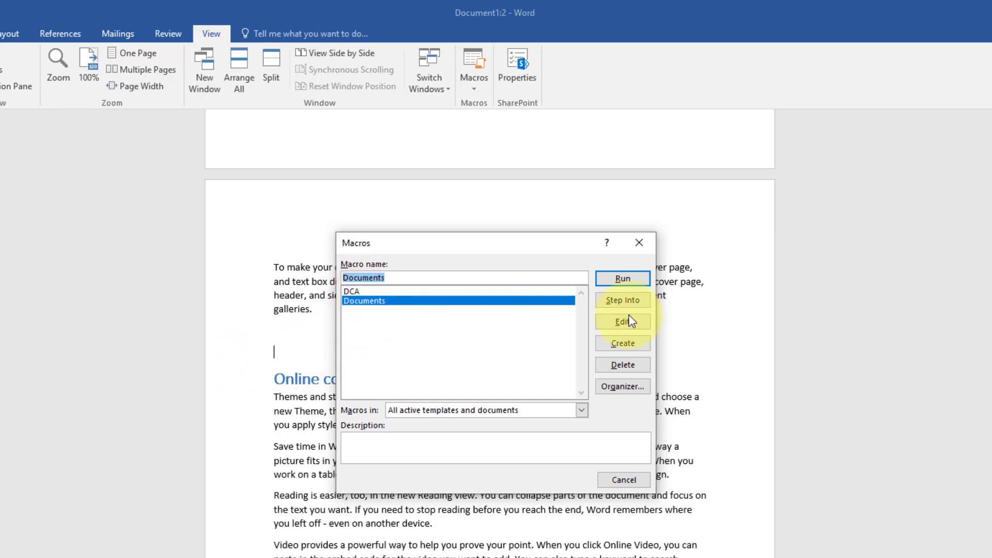
left_click(622, 279)
- Add a blank line after the "To make your document look professionally produced" paragraph under "Online course:" and run the DCA macro there
scroll(362, 372, "down", 5)
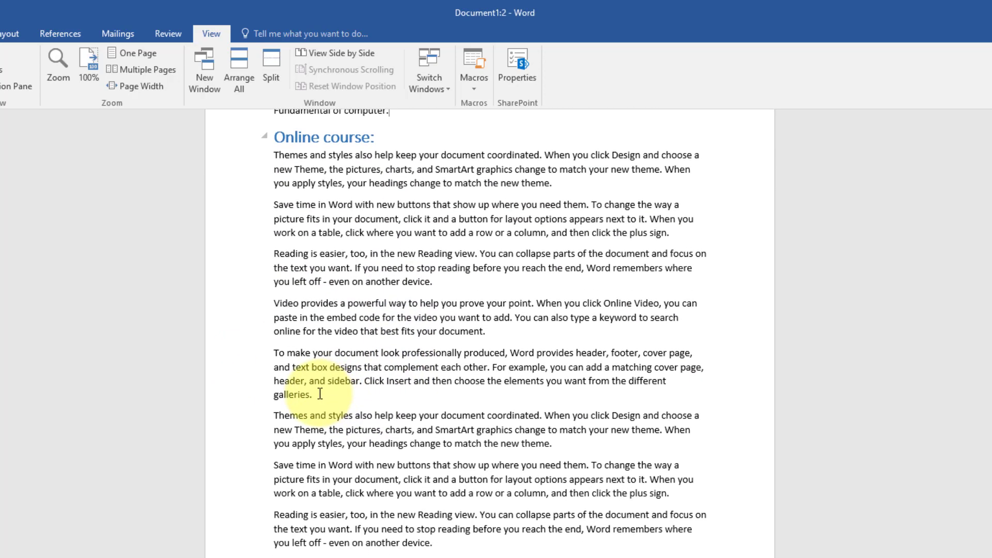
left_click(320, 394)
key("Return")
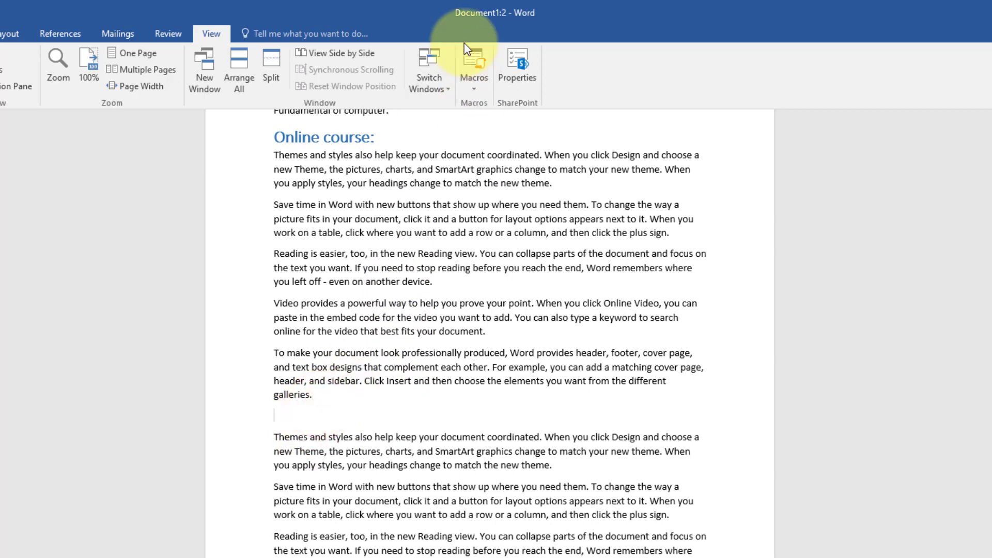
left_click(468, 90)
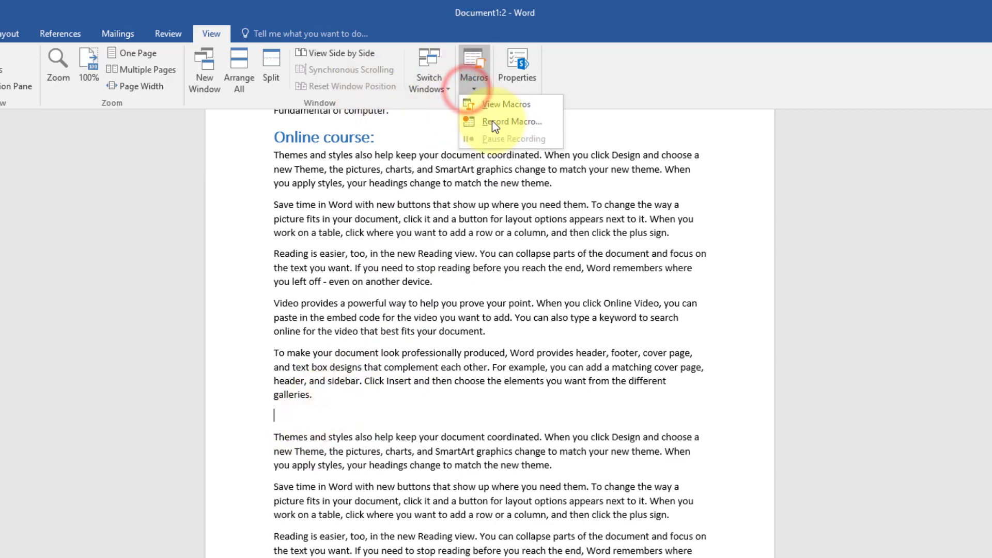
left_click(502, 111)
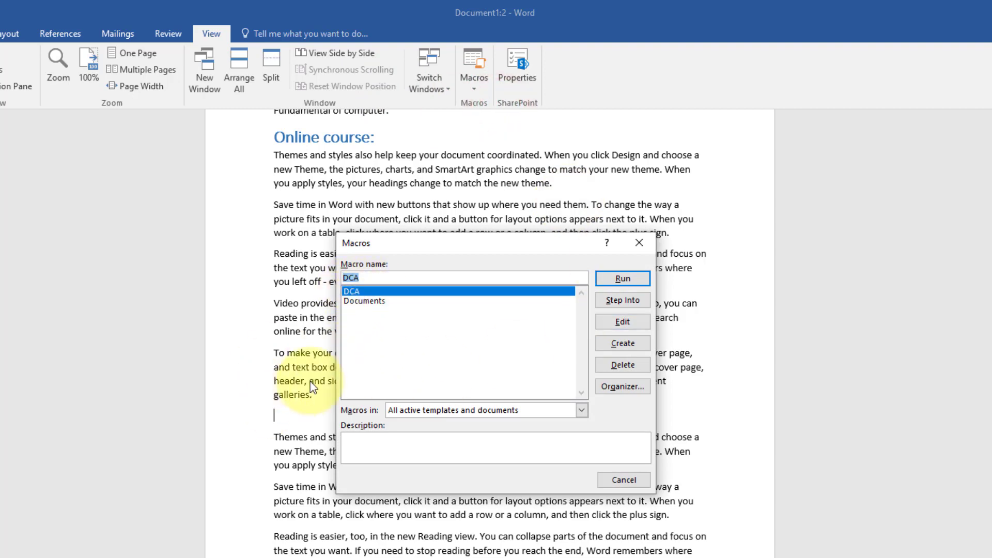
left_click(615, 281)
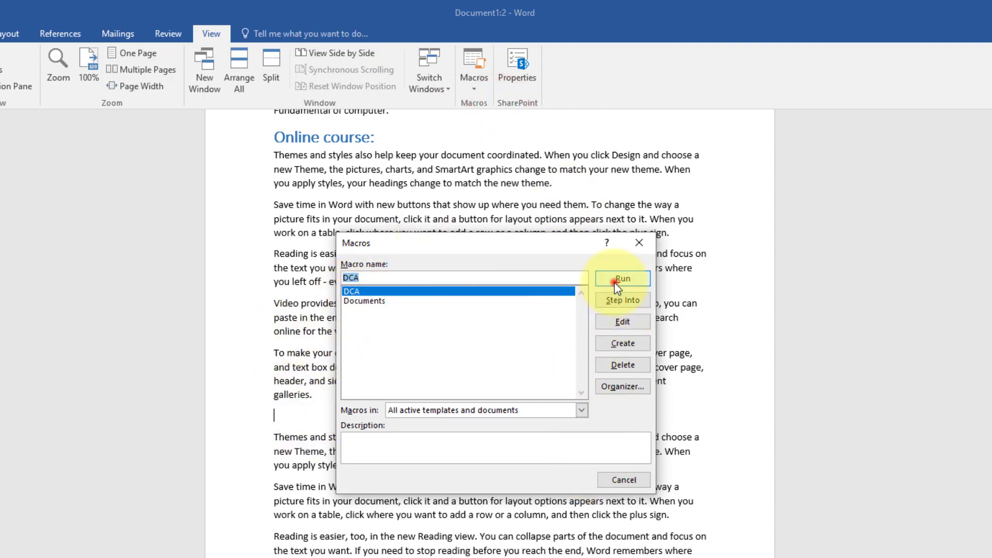
- View the list of recorded macros and close it
scroll(410, 443, "down", 3)
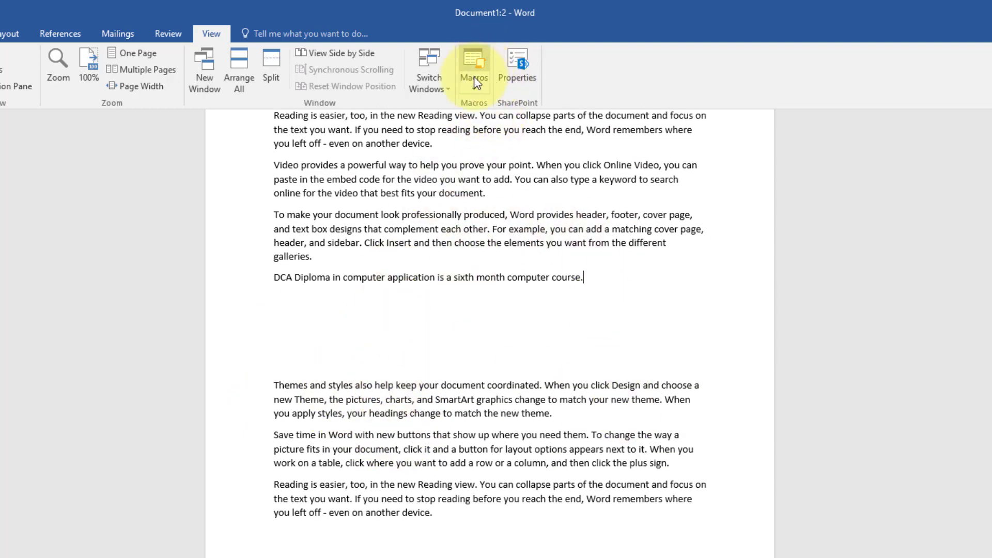
left_click(474, 91)
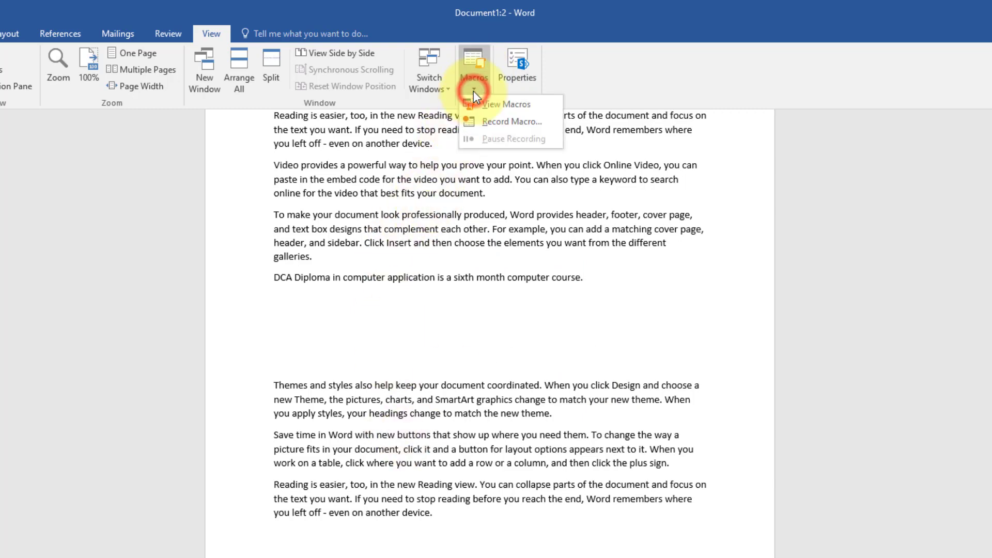
left_click(502, 99)
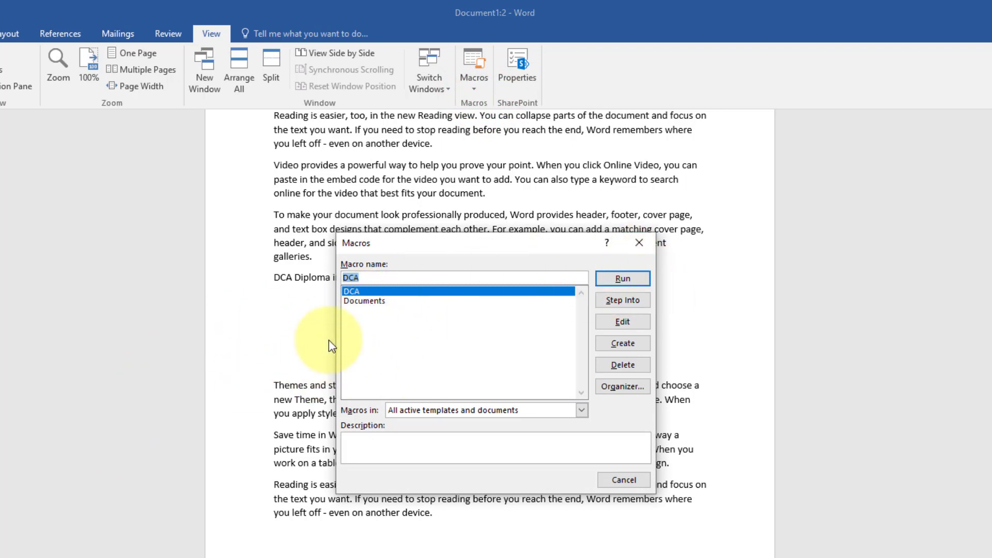
left_click(615, 481)
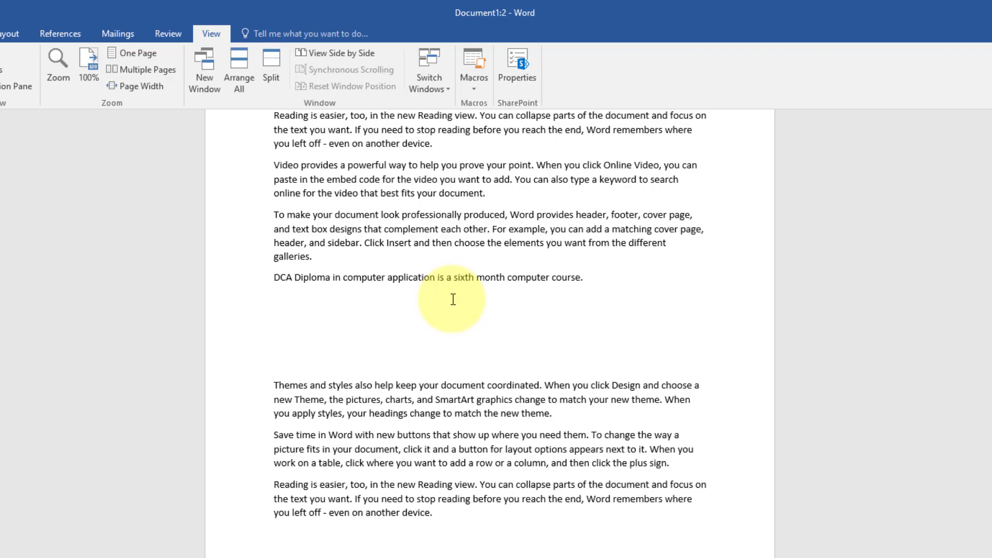
- View the document's properties on the Info page and return to the document
left_click(513, 62)
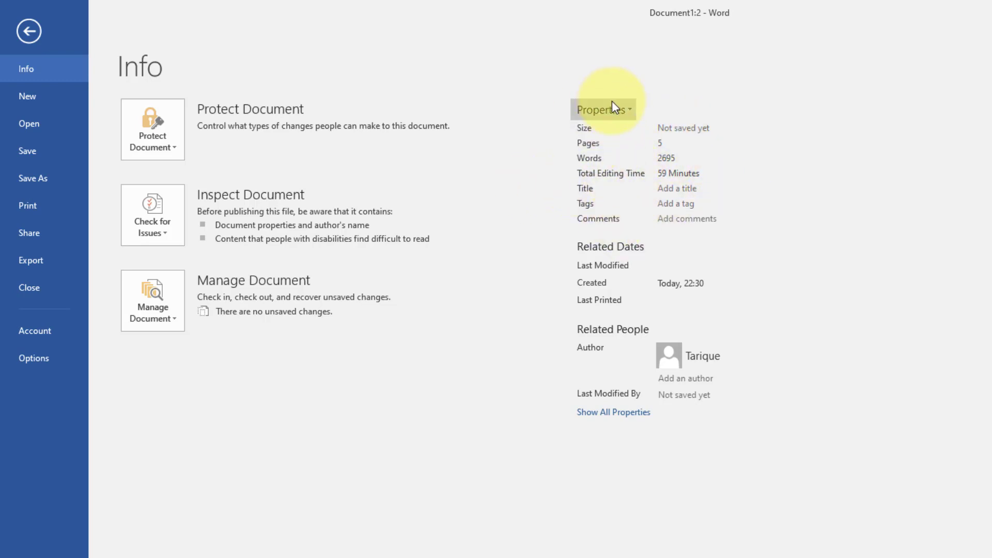
left_click(26, 31)
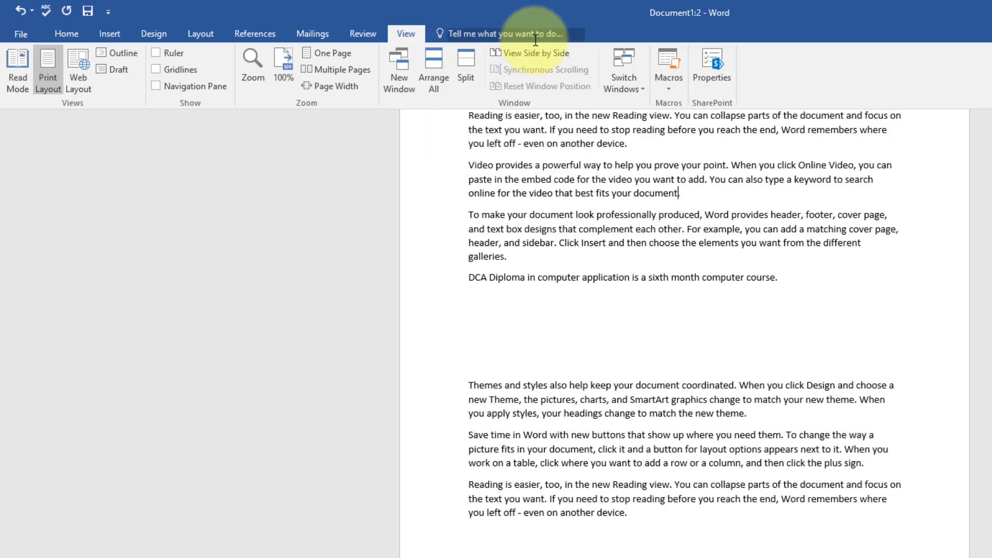
- Look at the recently used and suggested commands offered by Tell Me, and close the suggestions
left_click(461, 34)
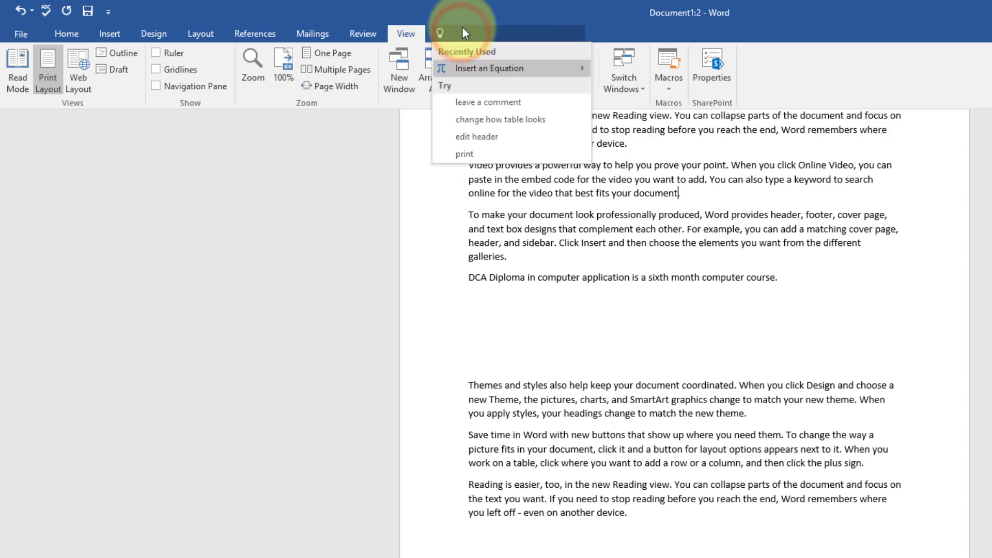
left_click(594, 197)
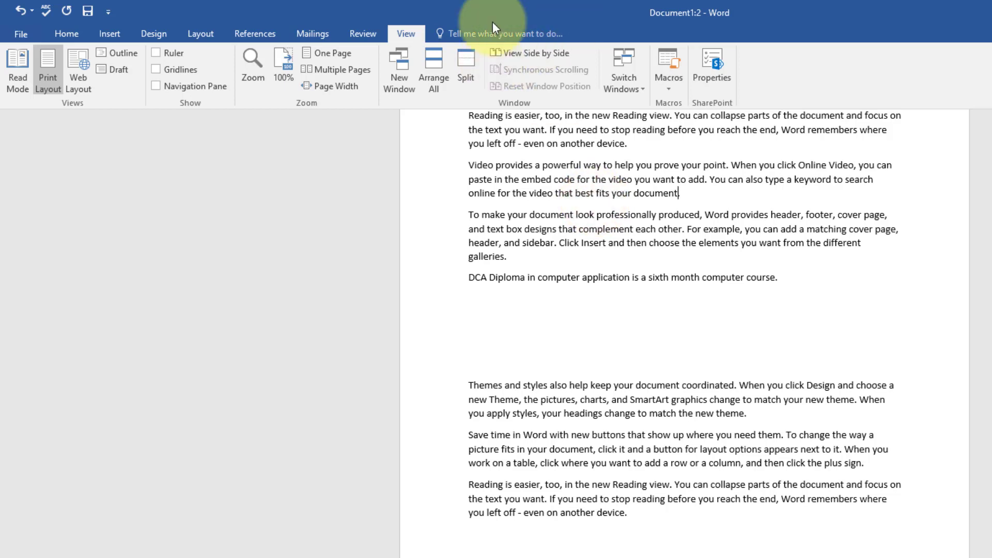
left_click(465, 33)
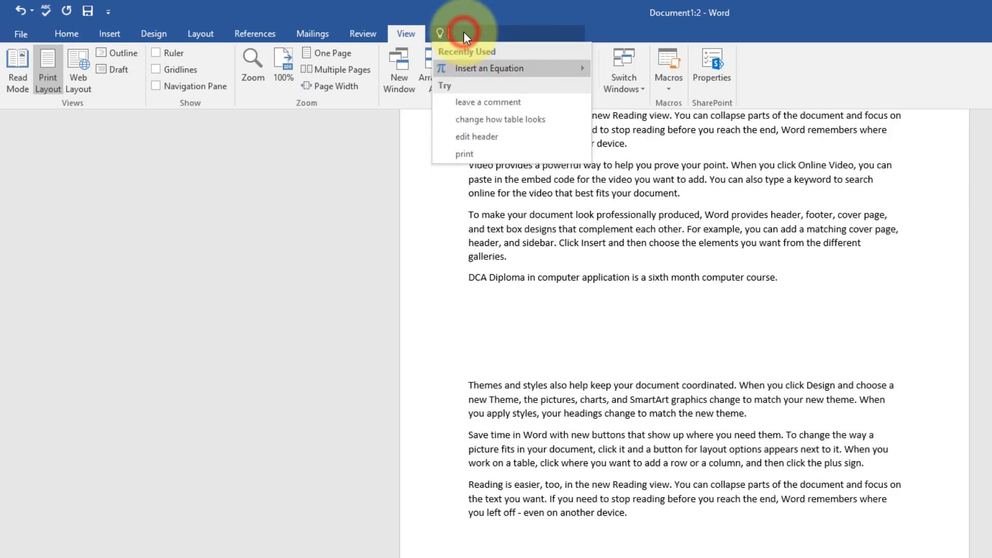
left_click(644, 313)
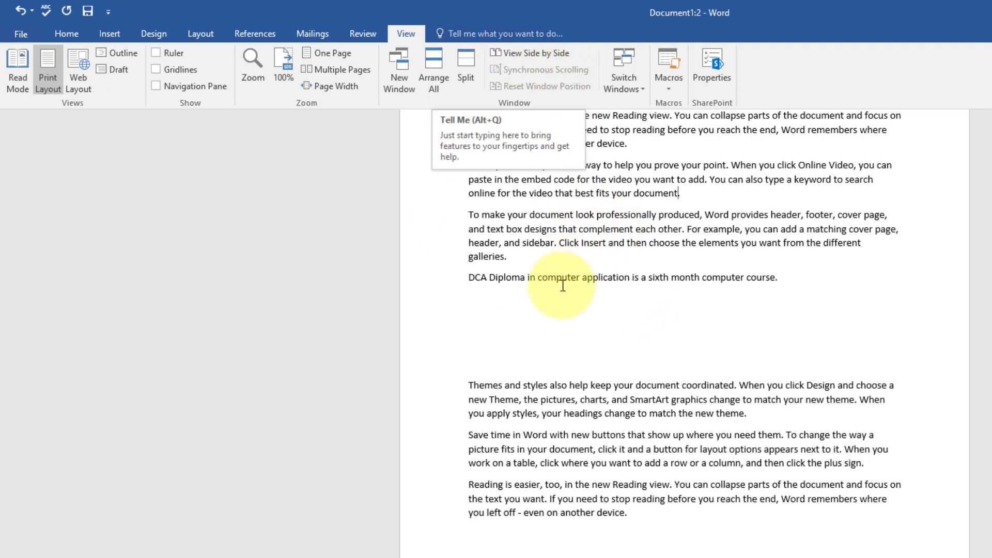
left_click(109, 35)
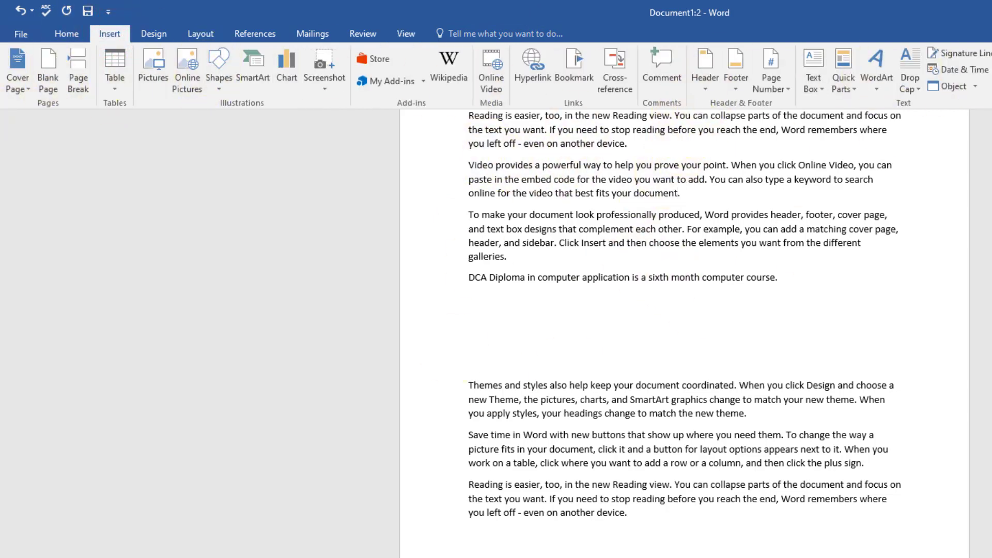
left_click(154, 33)
left_click(196, 33)
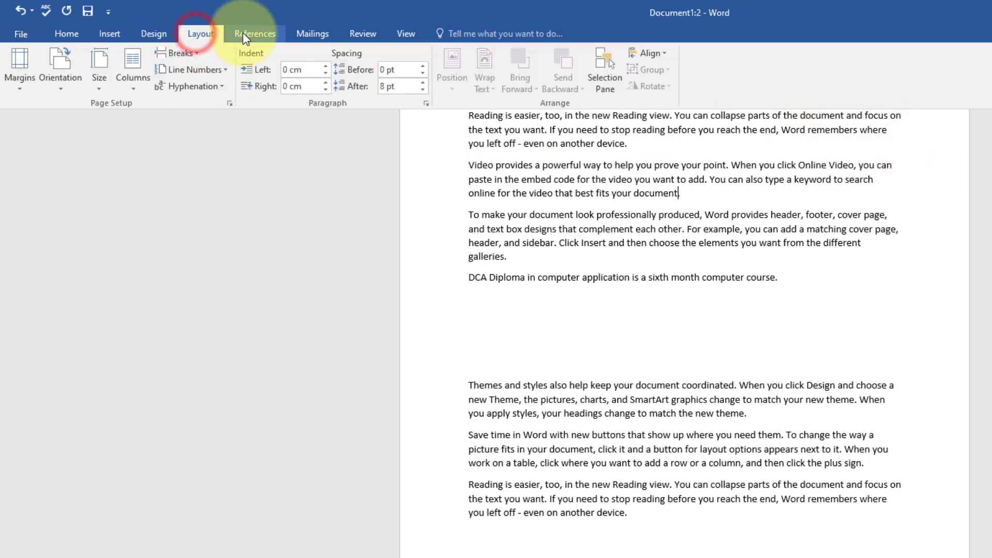
left_click(244, 33)
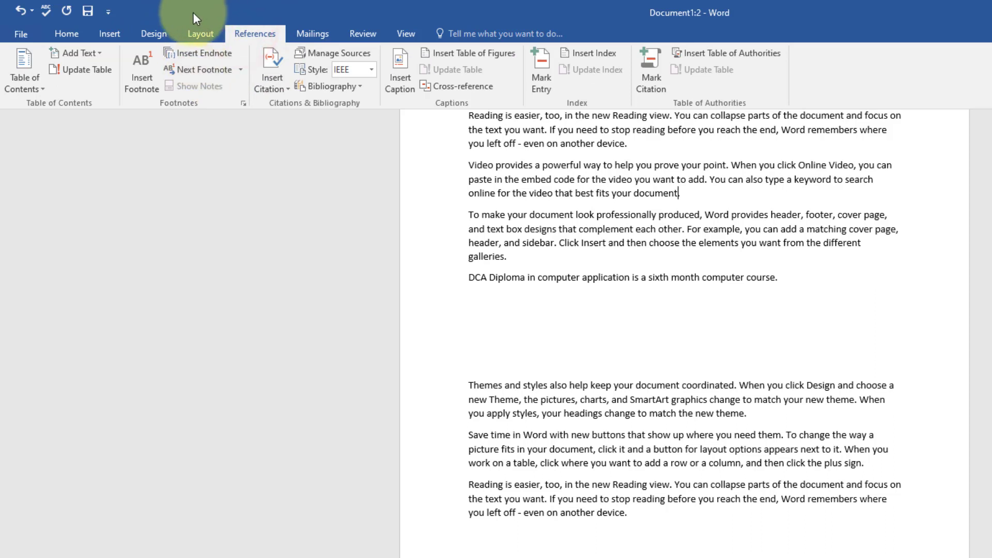
left_click(114, 33)
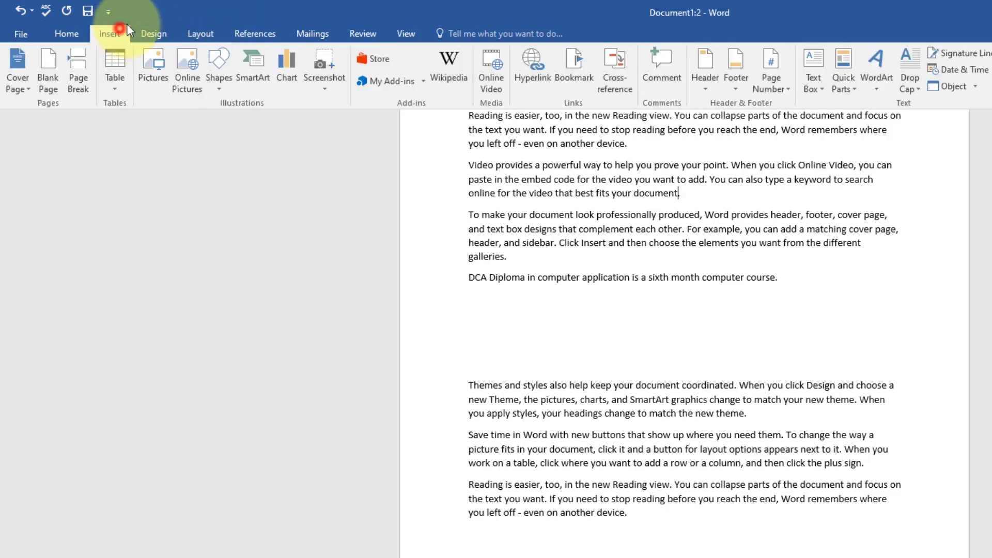
left_click(483, 32)
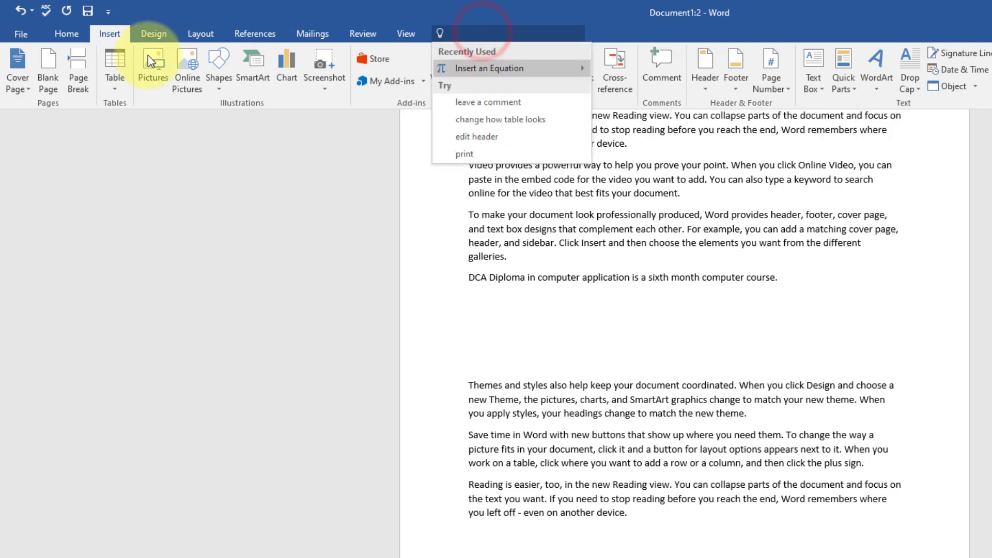
left_click(691, 207)
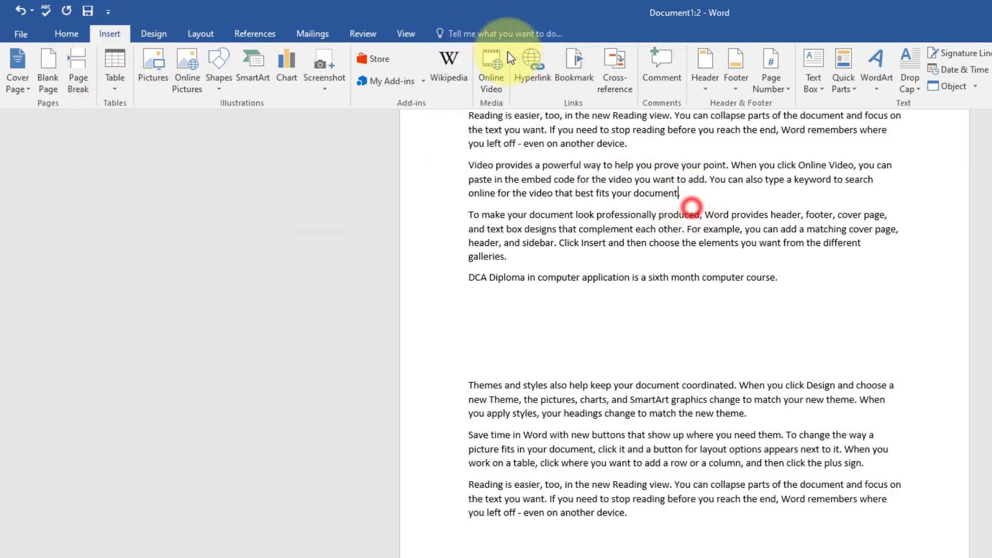
- Find the Show Ruler command by searching Tell Me for "ruler" and display the rulers around the document
left_click(486, 32)
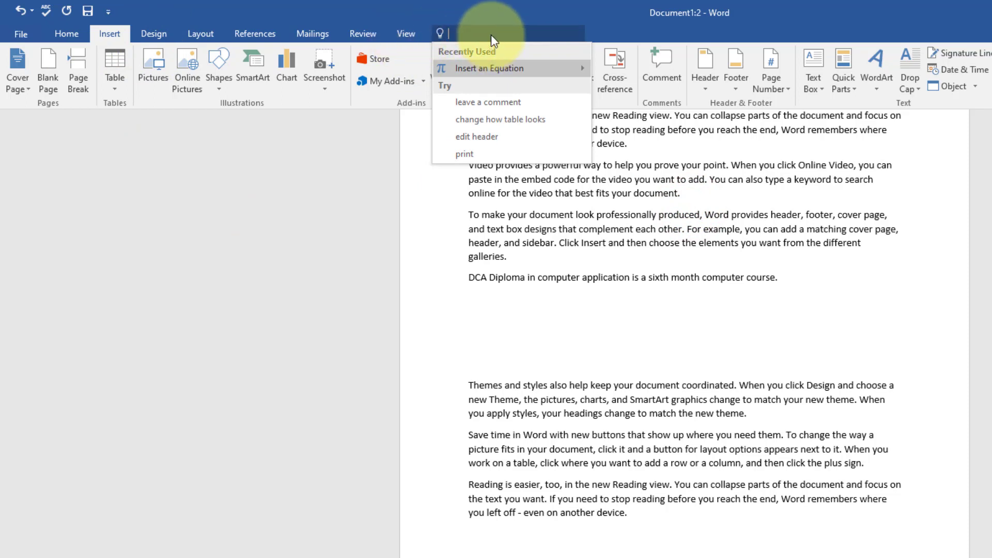
type("ruler")
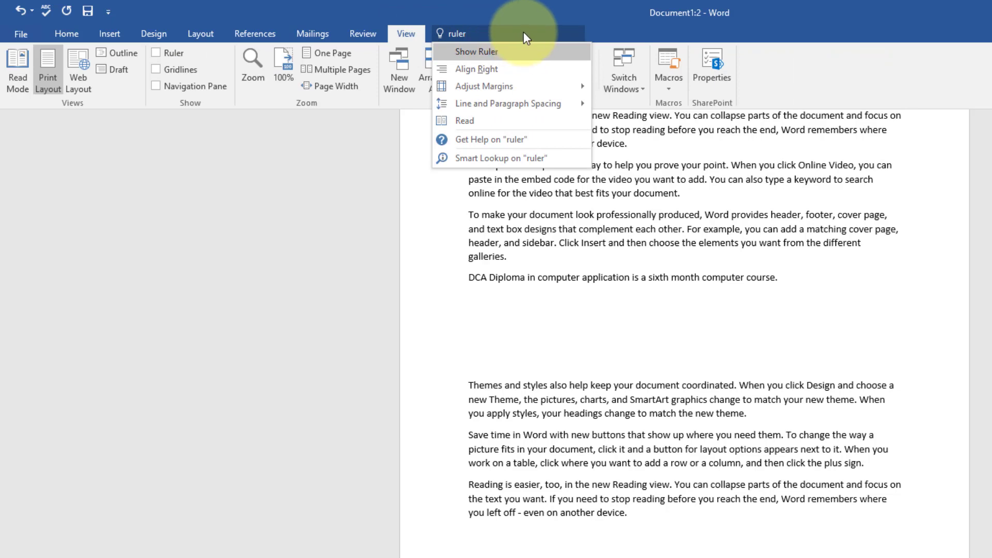
key("Return")
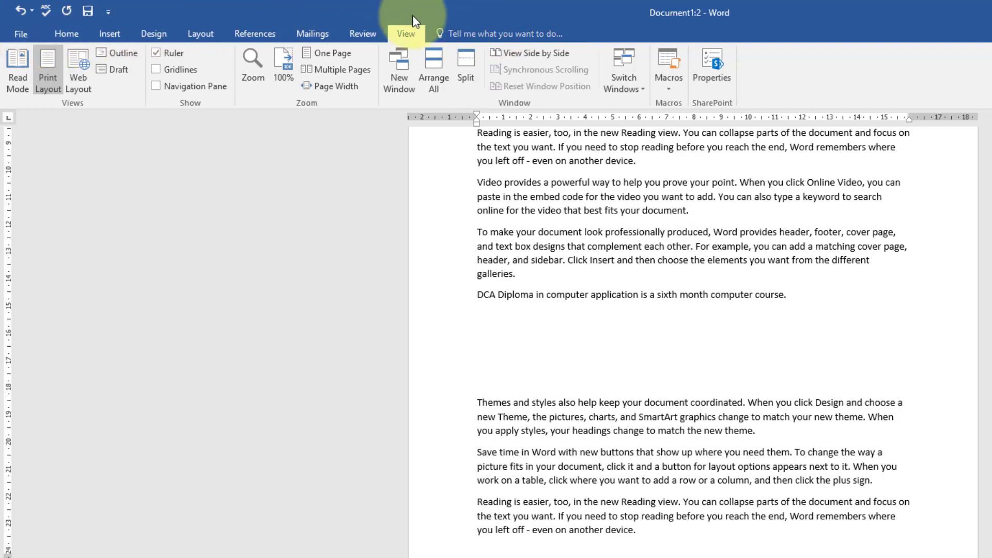
- Search Tell Me for "table" to view the Add Table options, and check its recently used commands before closing it
left_click(108, 34)
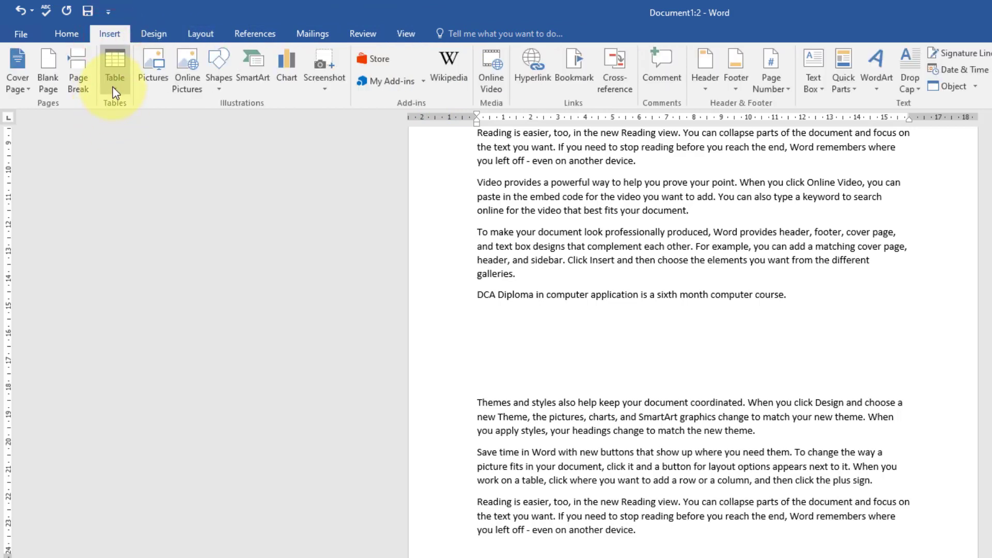
left_click(405, 33)
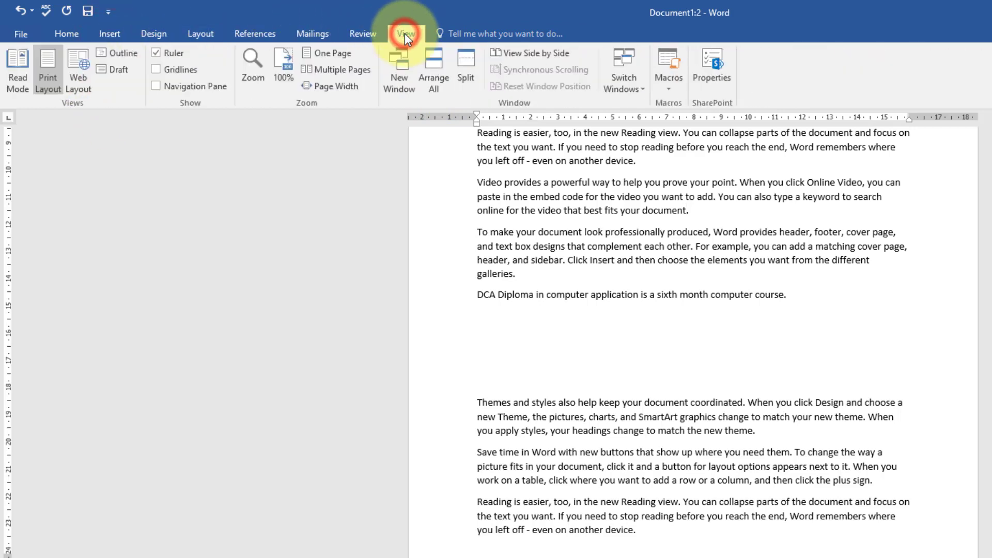
left_click(492, 35)
type("table")
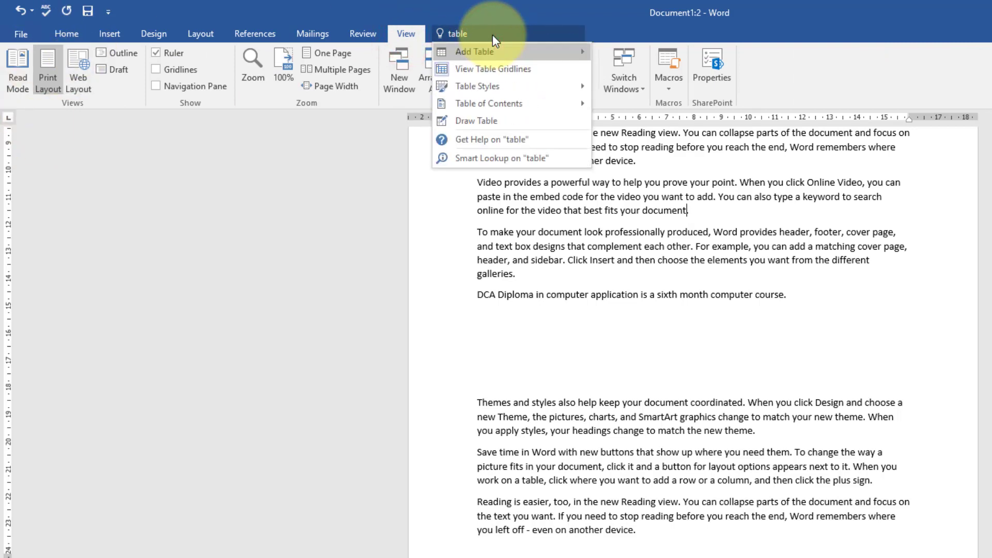
key("Right")
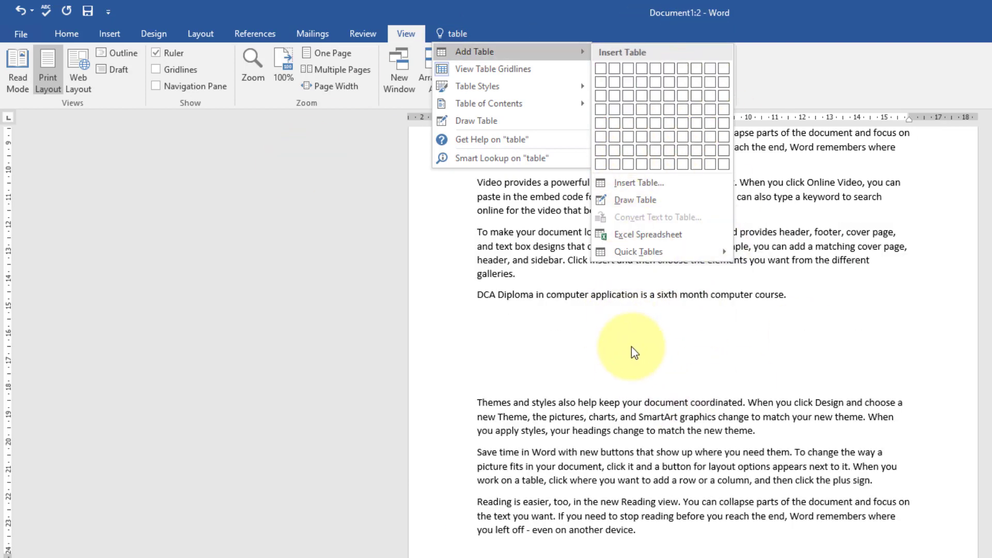
left_click(549, 330)
left_click(471, 36)
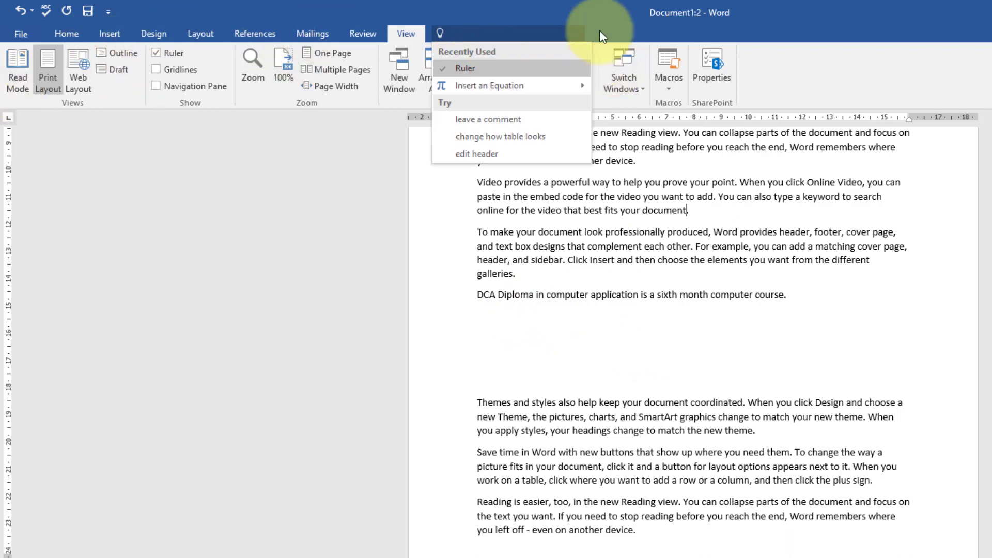
key("Return")
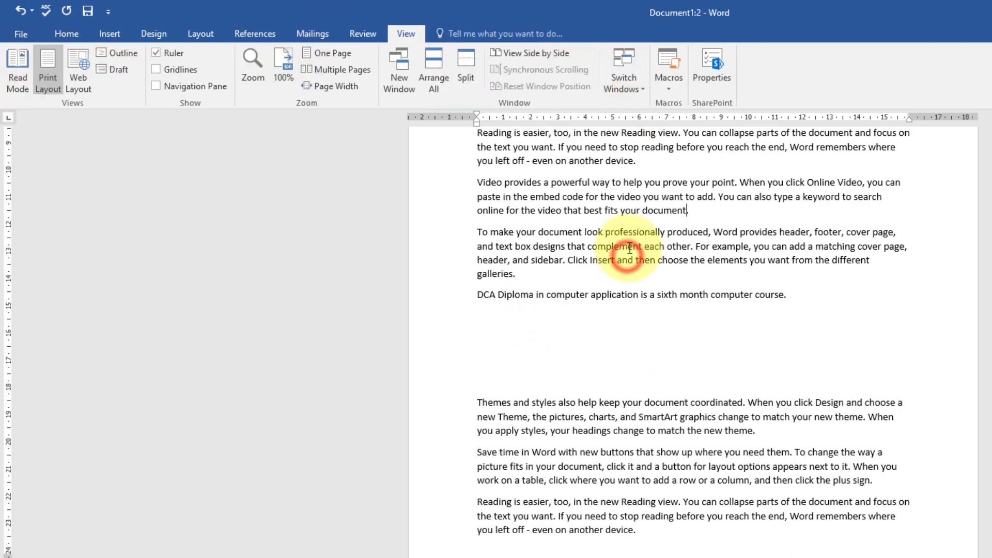